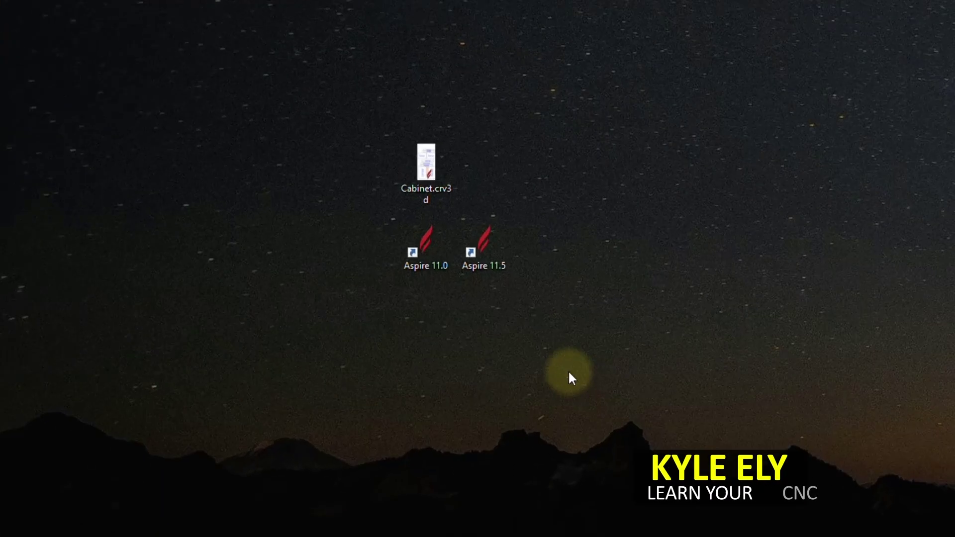
Step: Compare the Aspire 11.5 and 11.0 shortcuts, then open Cabinet.crv3d with its current default app
click(508, 349)
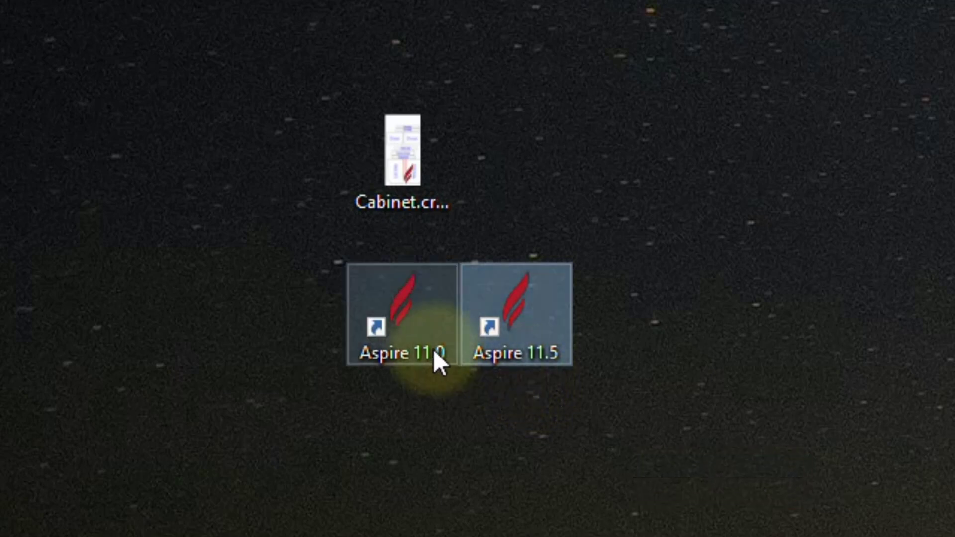
click(405, 354)
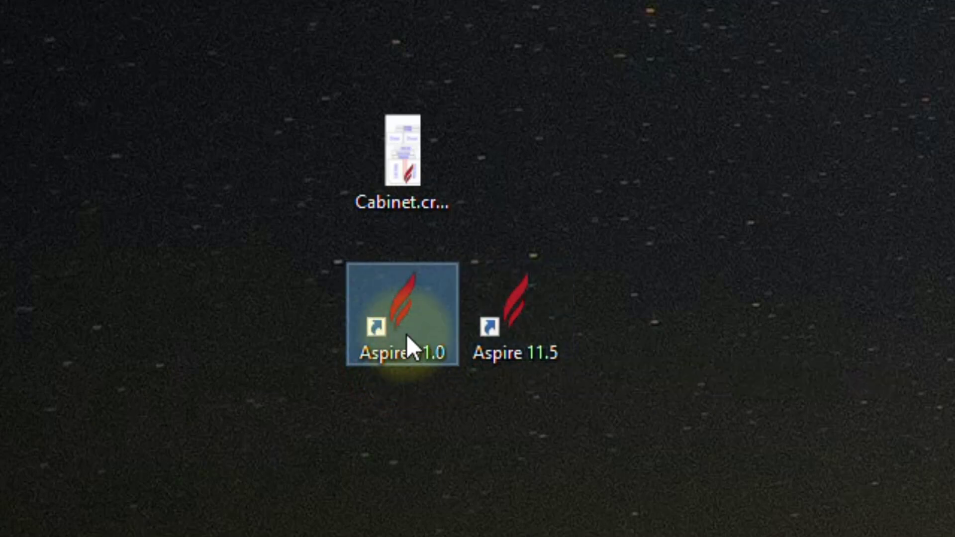
click(551, 334)
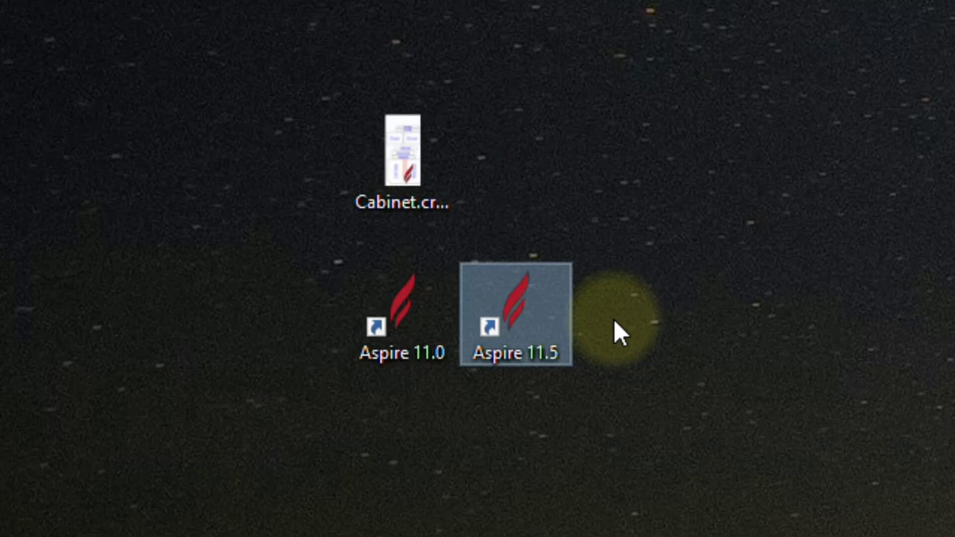
click(409, 155)
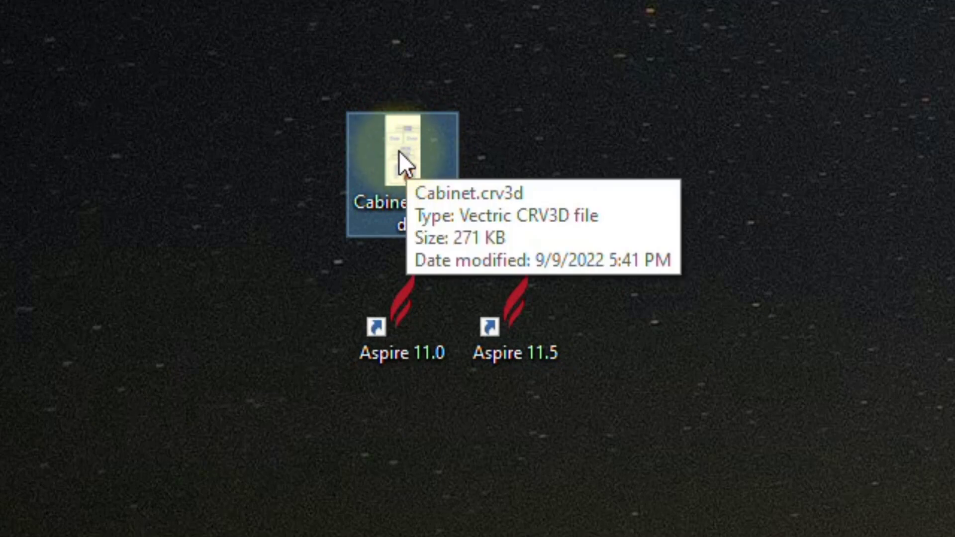
double_click(399, 150)
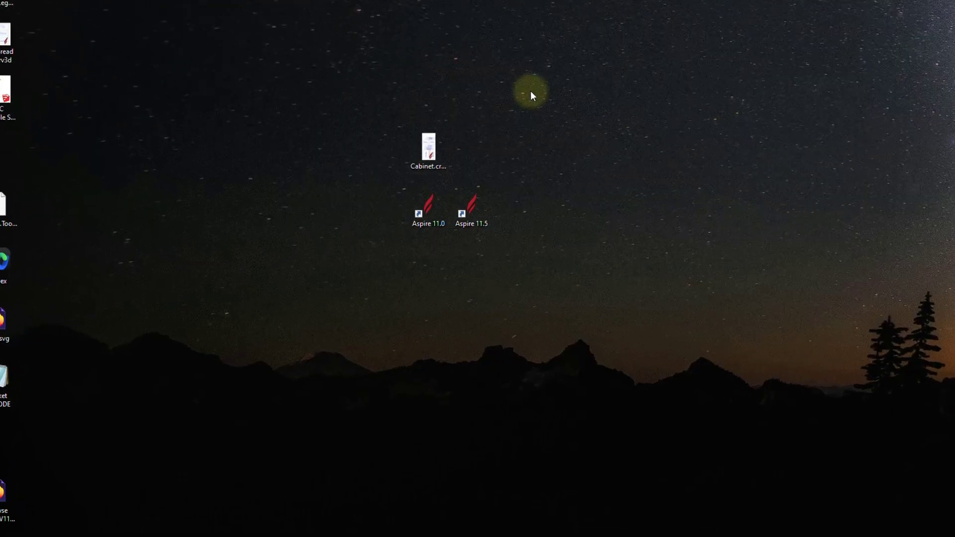
Step: In Cabinet.crv3d's Properties, change Opens with from Aspire 11.0 to Aspire 11.5 and apply
right_click(428, 150)
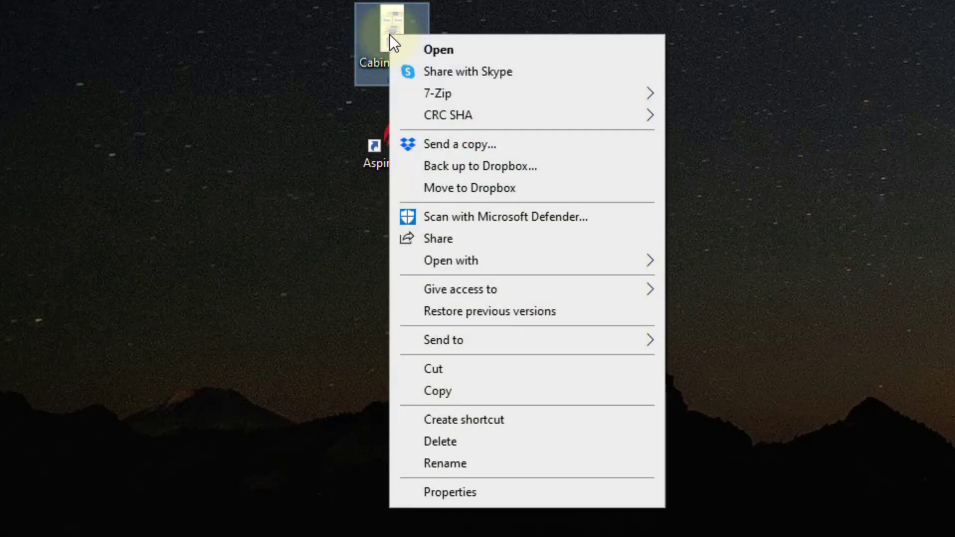
click(452, 490)
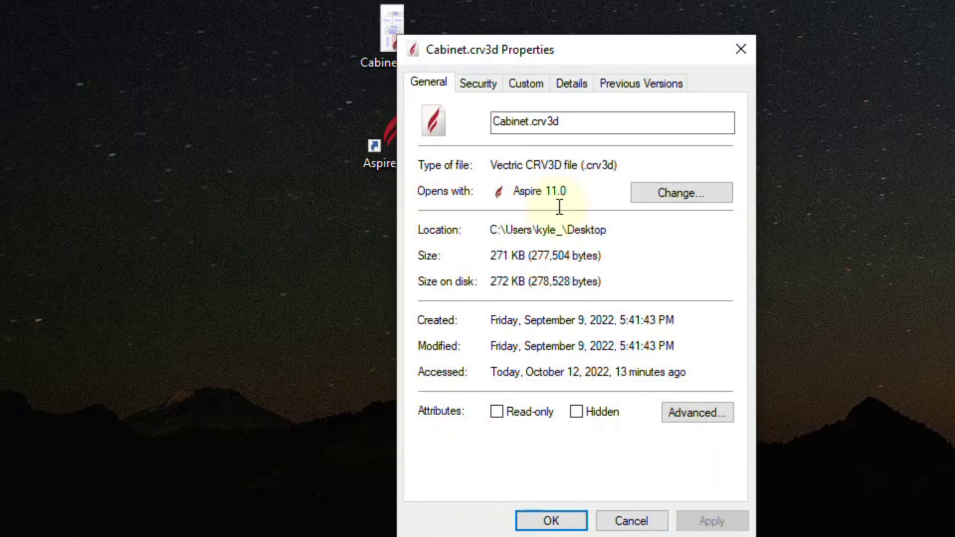
click(652, 198)
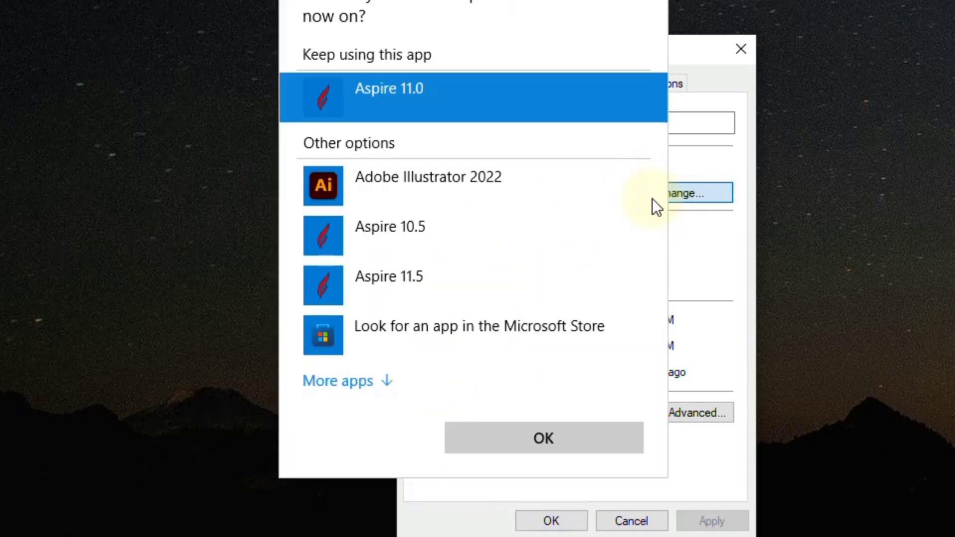
click(389, 287)
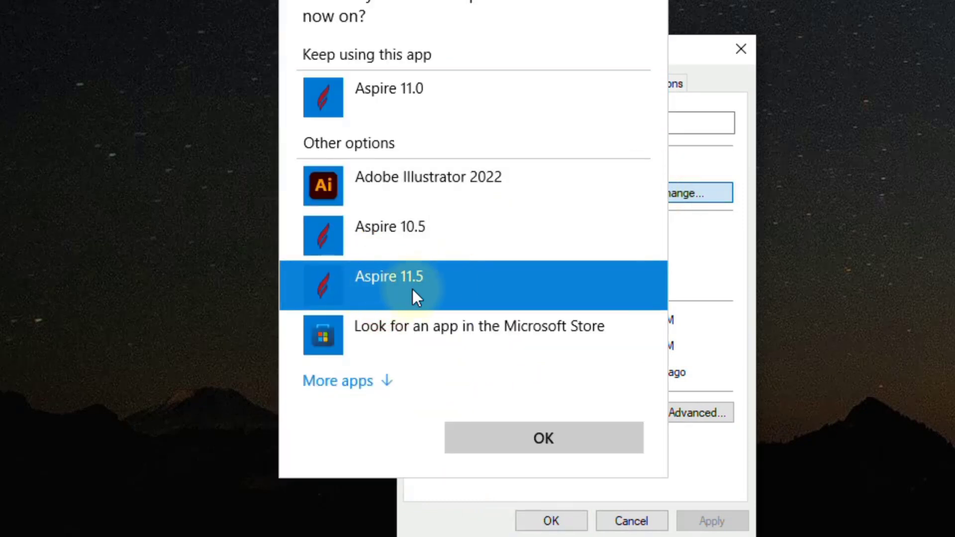
click(533, 439)
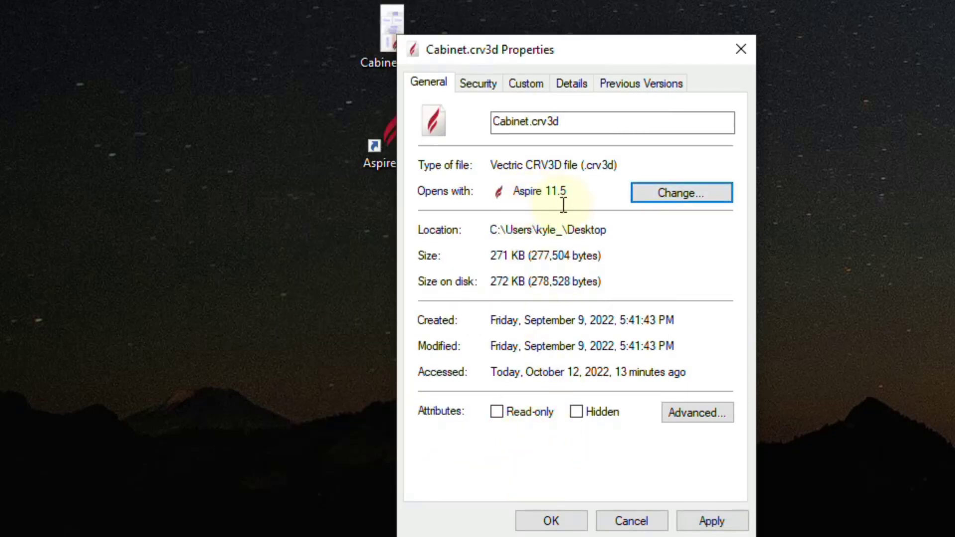
click(686, 517)
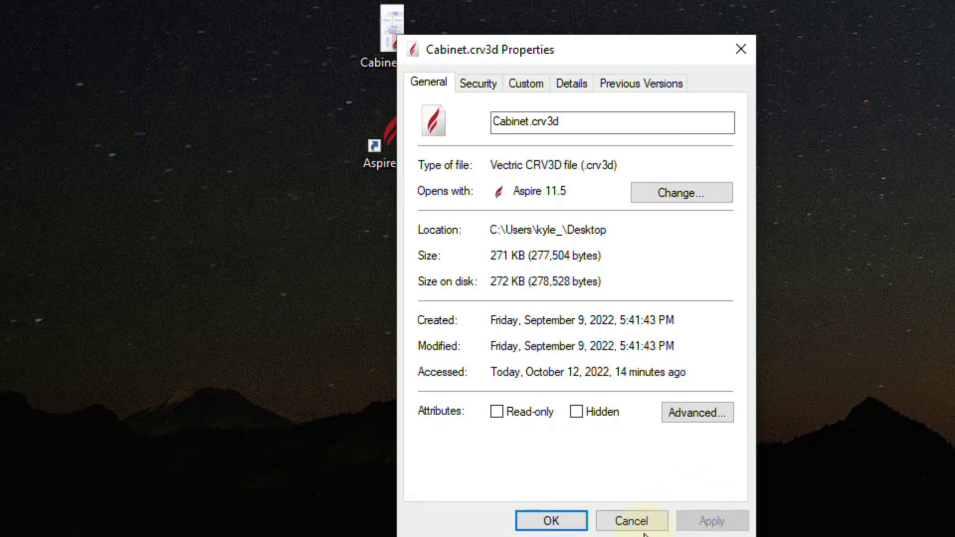
click(546, 526)
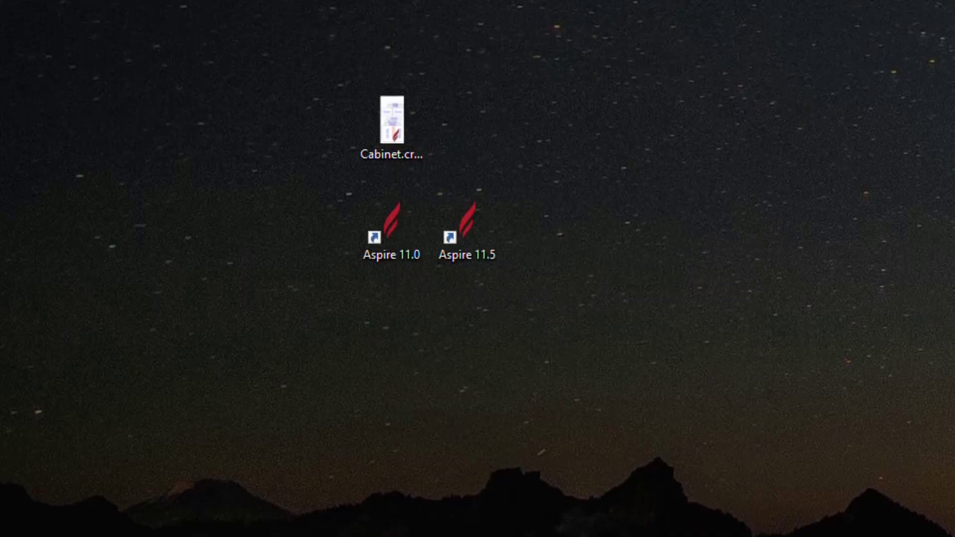
Step: Launch Cabinet.crv3d in Aspire 11.5 and bring its LH Side / RH Side layout to the front
double_click(393, 155)
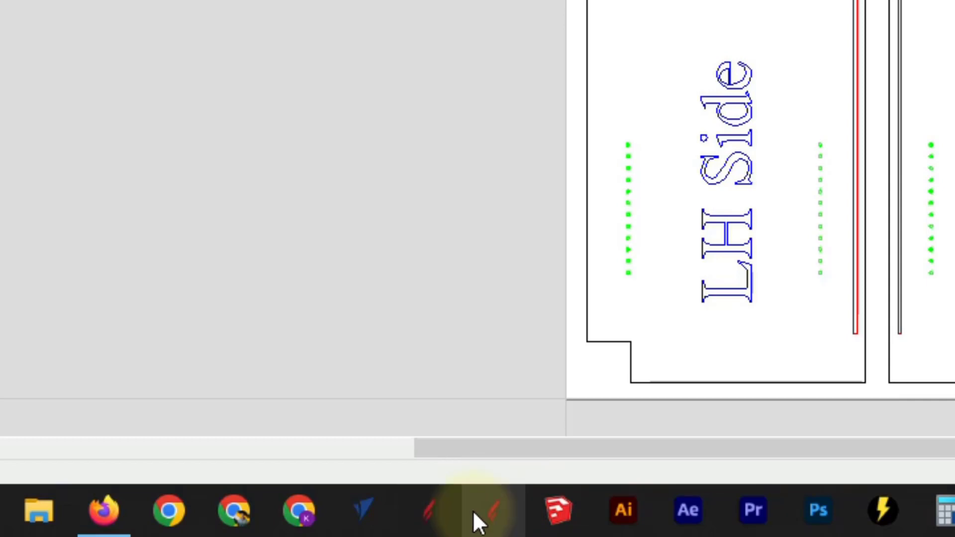
mouse_move(954, 494)
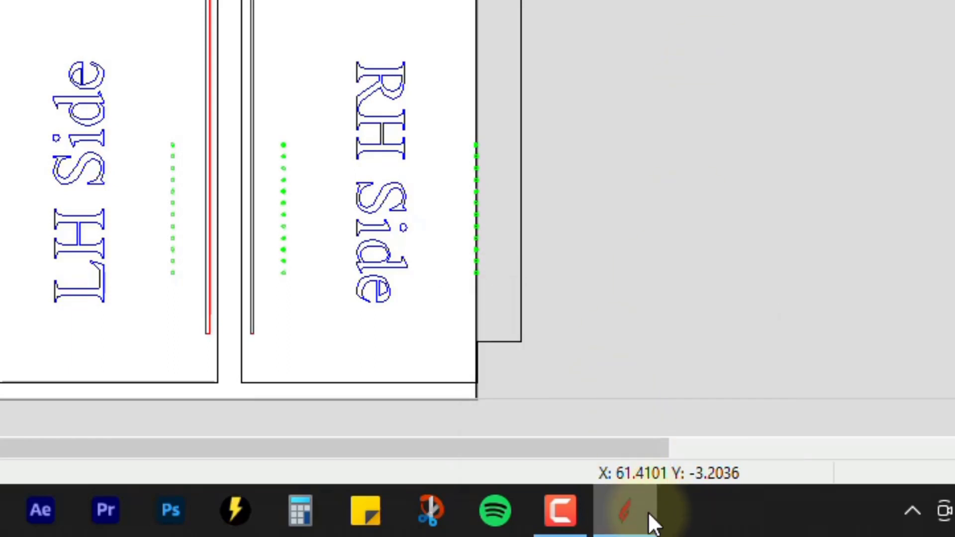
click(622, 532)
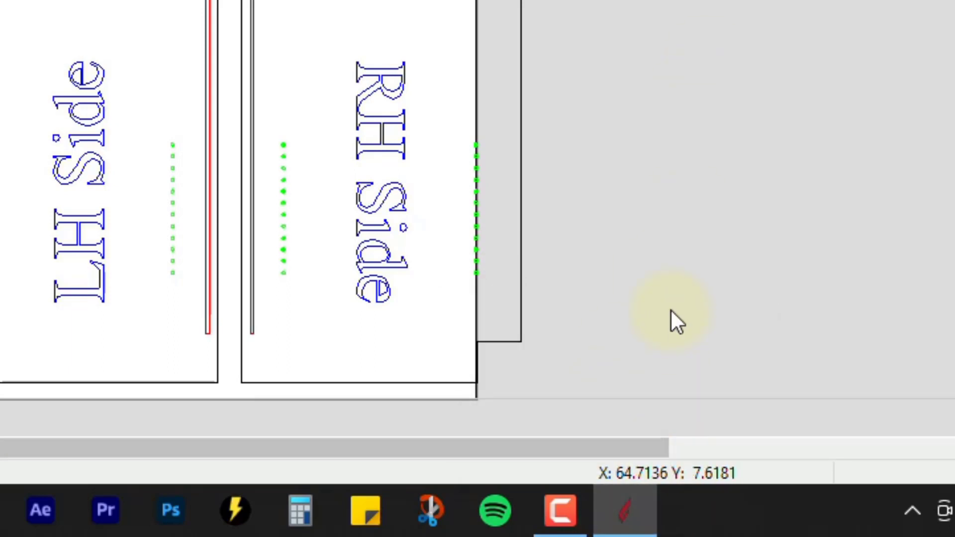
right_click(626, 525)
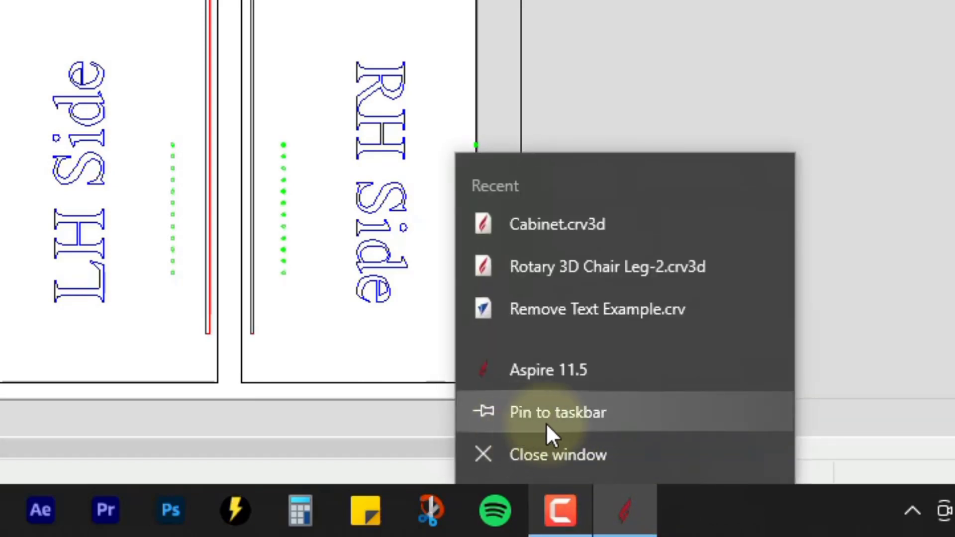
click(581, 420)
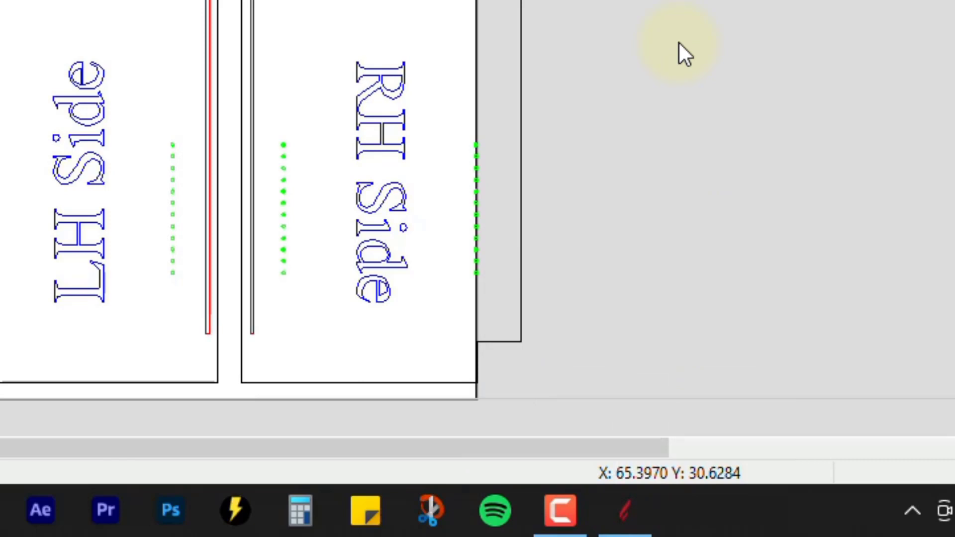
click(626, 513)
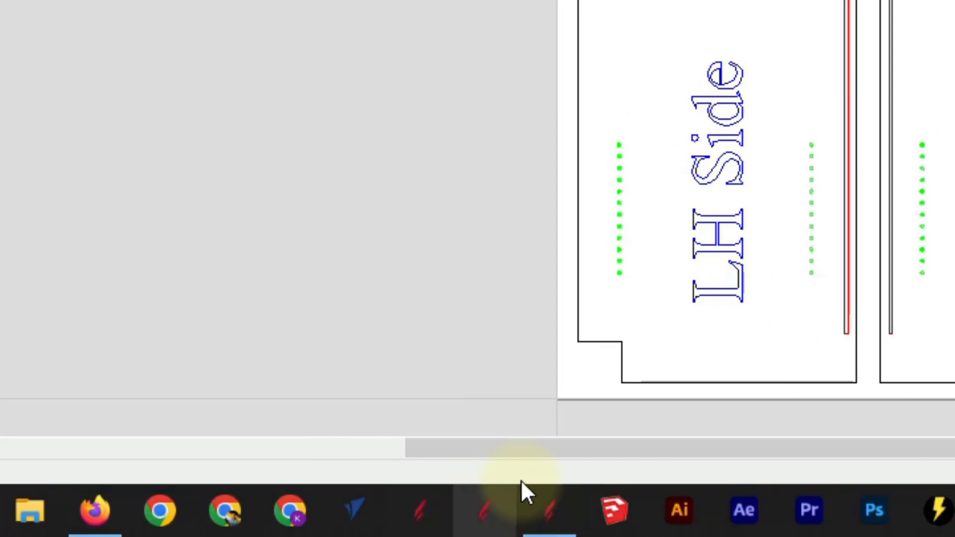
mouse_move(546, 513)
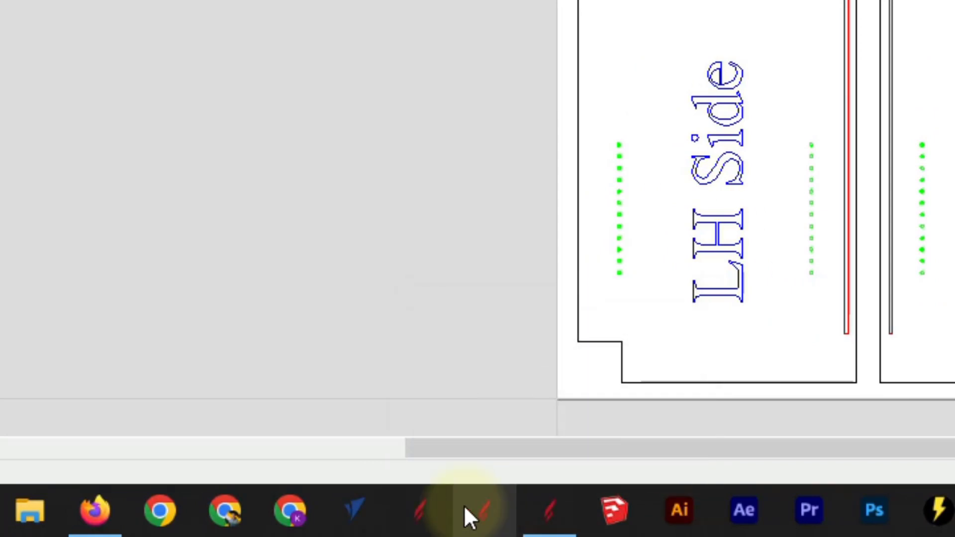
Step: Unpin the Aspire 10.5 shortcut from the taskbar and bring up the Start menu
right_click(421, 509)
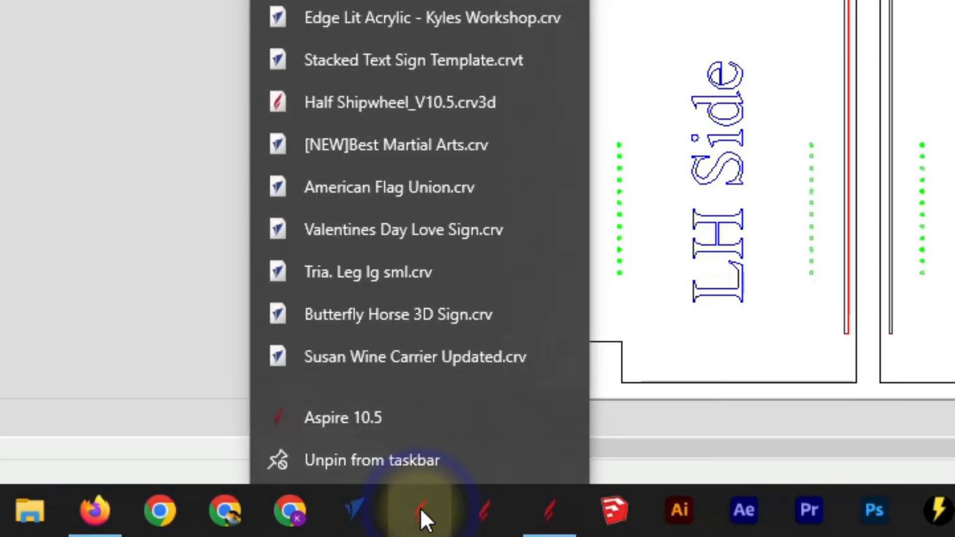
click(348, 457)
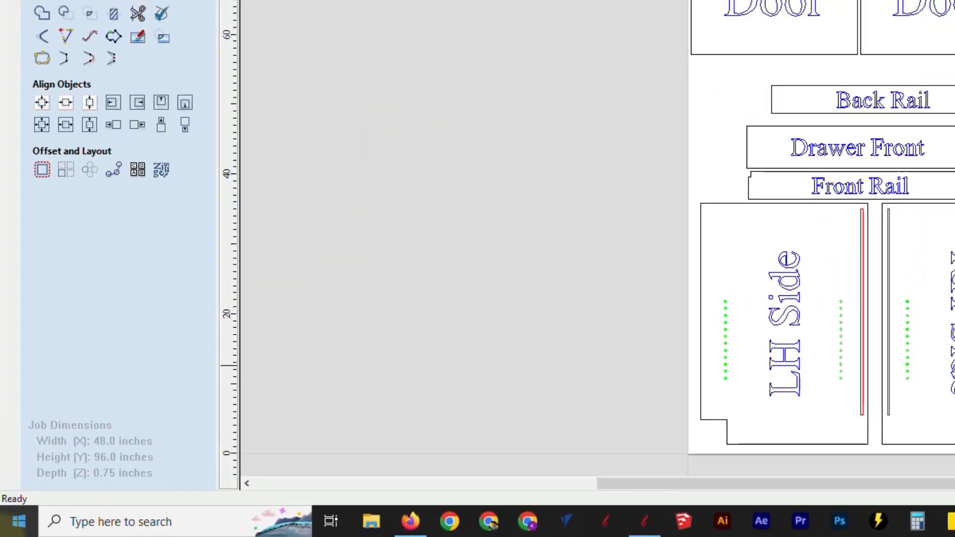
click(19, 521)
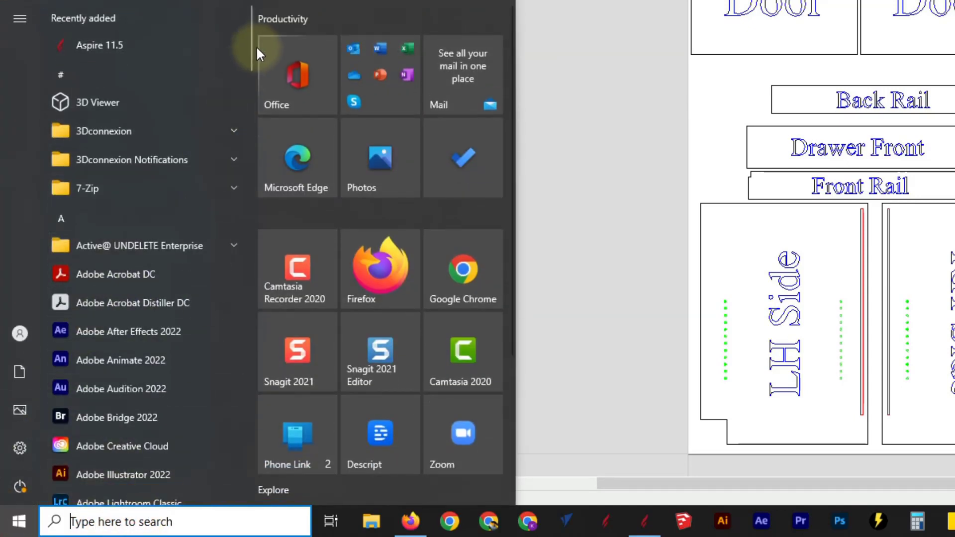
Step: Scroll the Start app list to the A section and expand the Aspire 10.5 and Aspire 11.5 folders
drag(248, 57, 259, 132)
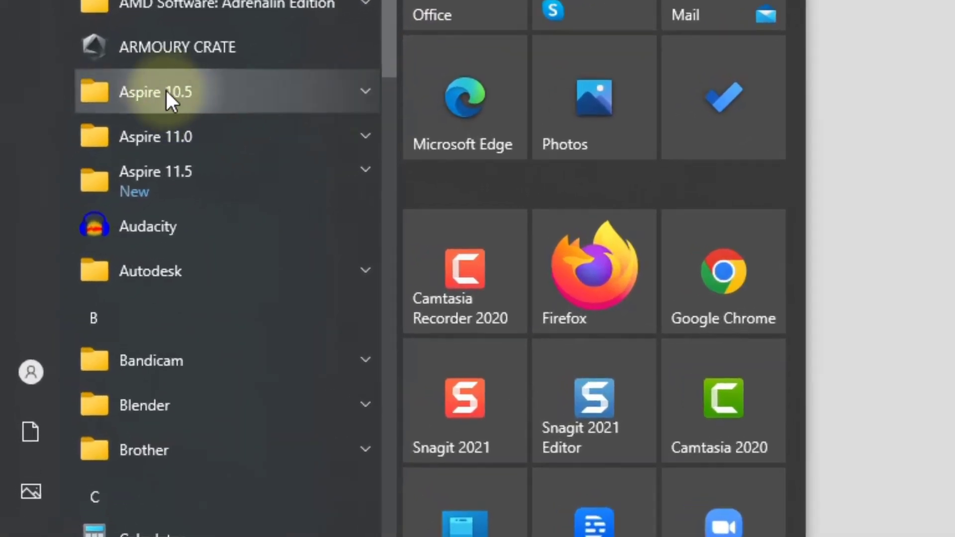
click(361, 90)
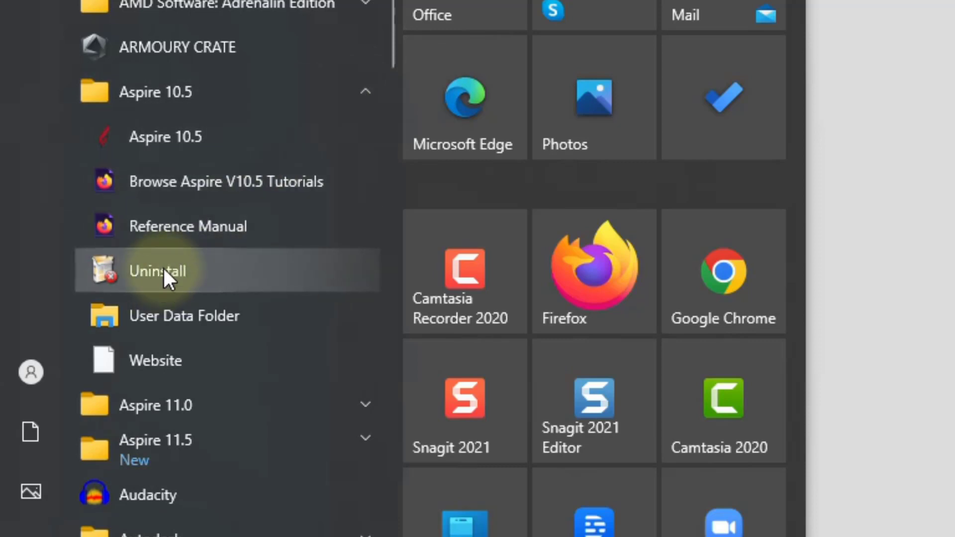
scroll(213, 204, up, 2)
scroll(221, 95, down, 5)
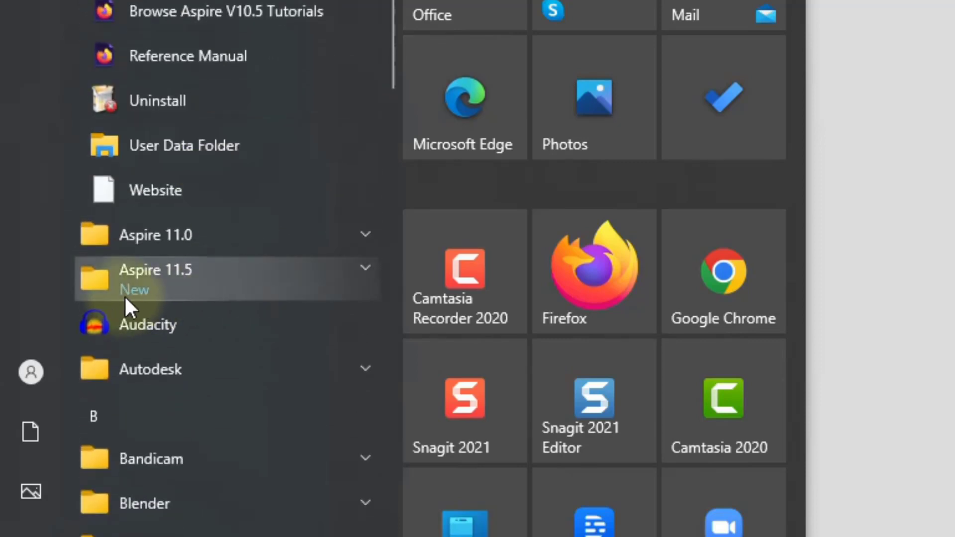
click(346, 272)
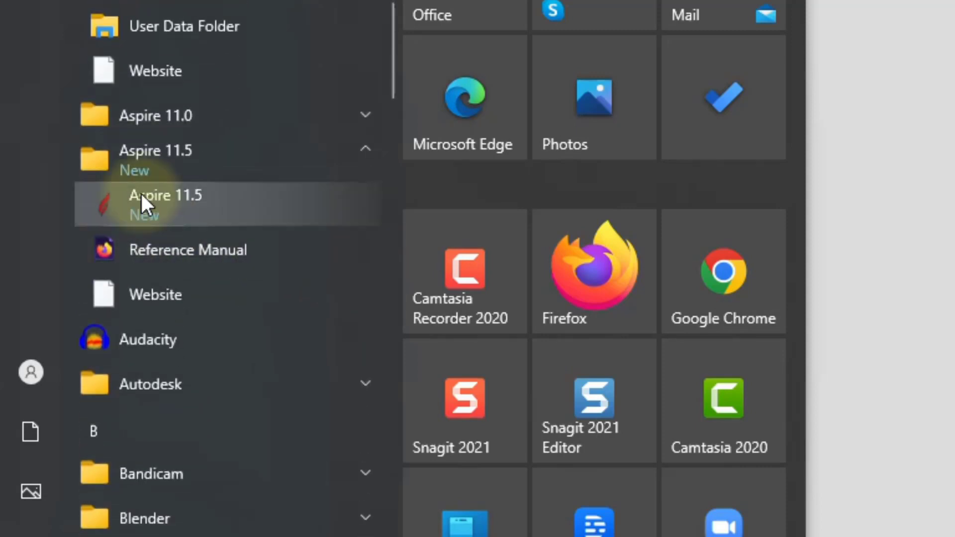
right_click(178, 204)
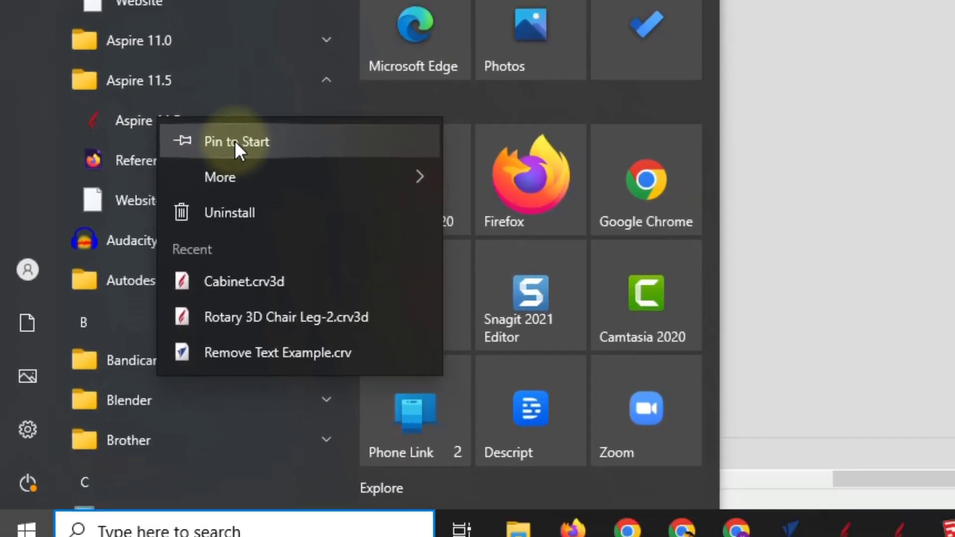
Step: Pin Aspire 11.5 to Start, drag its tile beside Camtasia Recorder 2020, then close the menu
click(257, 228)
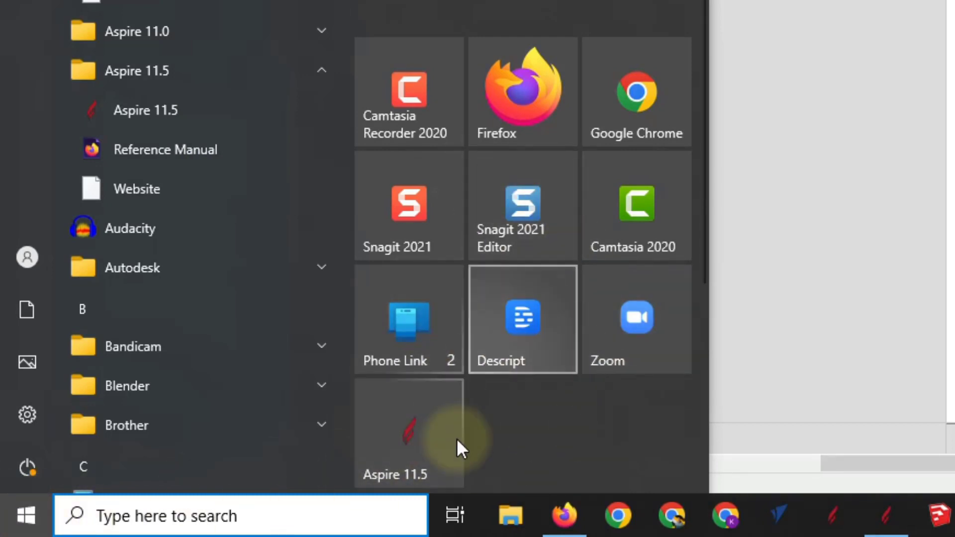
drag(415, 440, 421, 86)
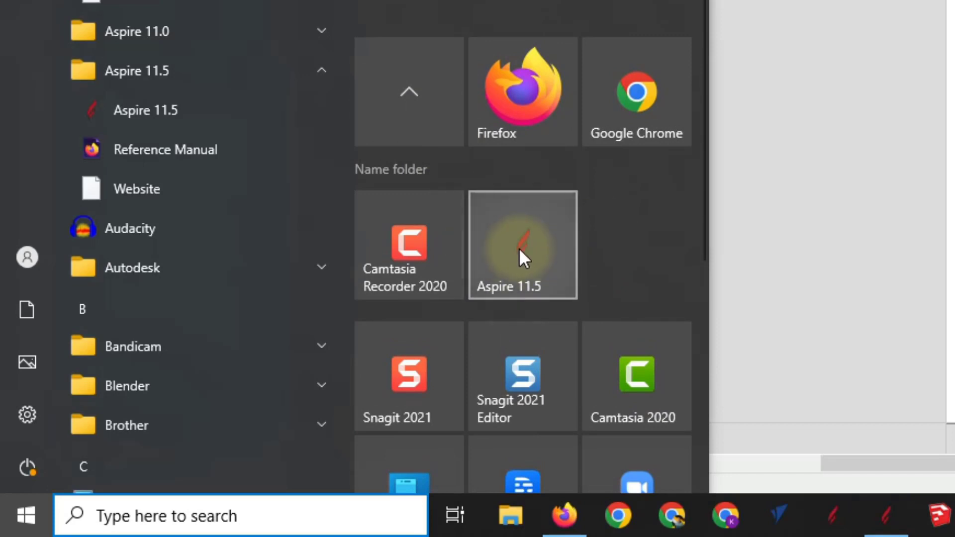
click(159, 113)
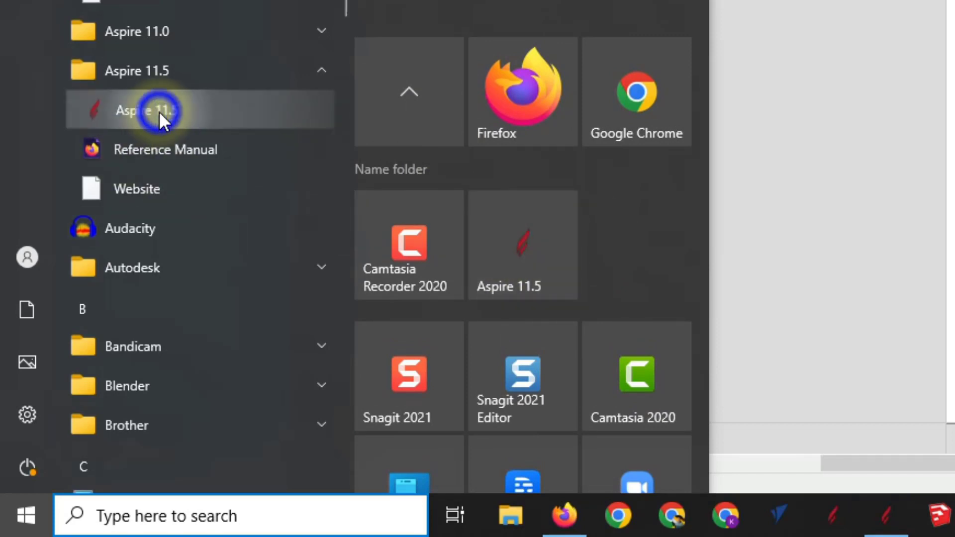
right_click(160, 112)
mouse_move(226, 165)
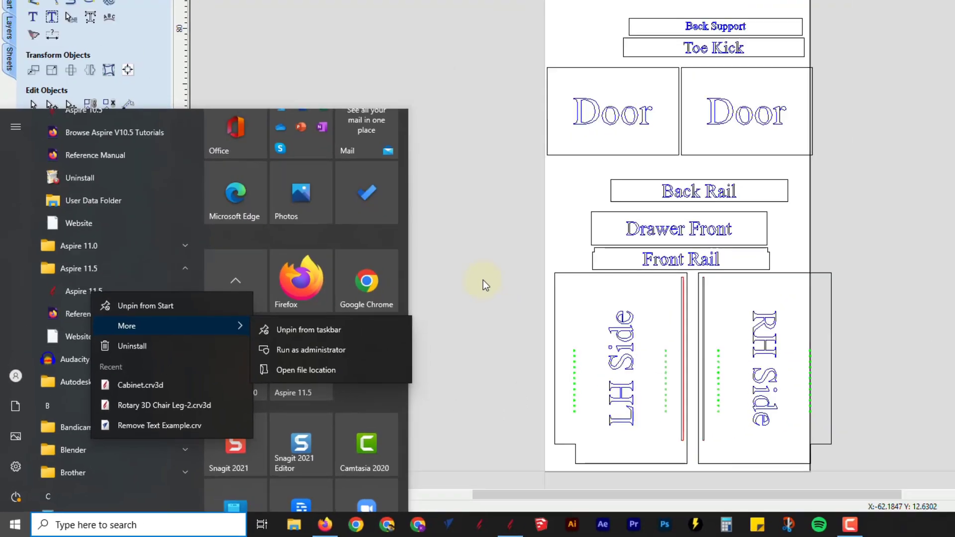
click(814, 102)
click(814, 102)
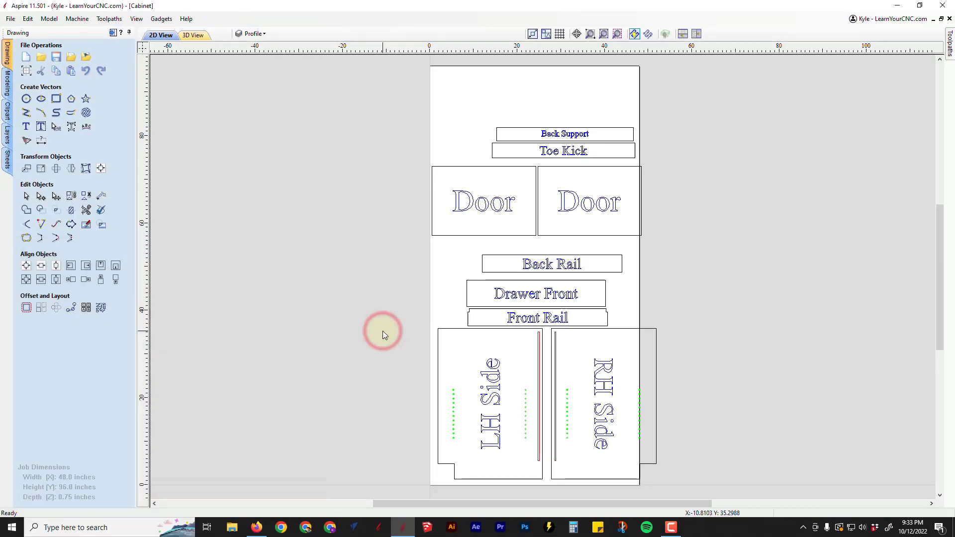